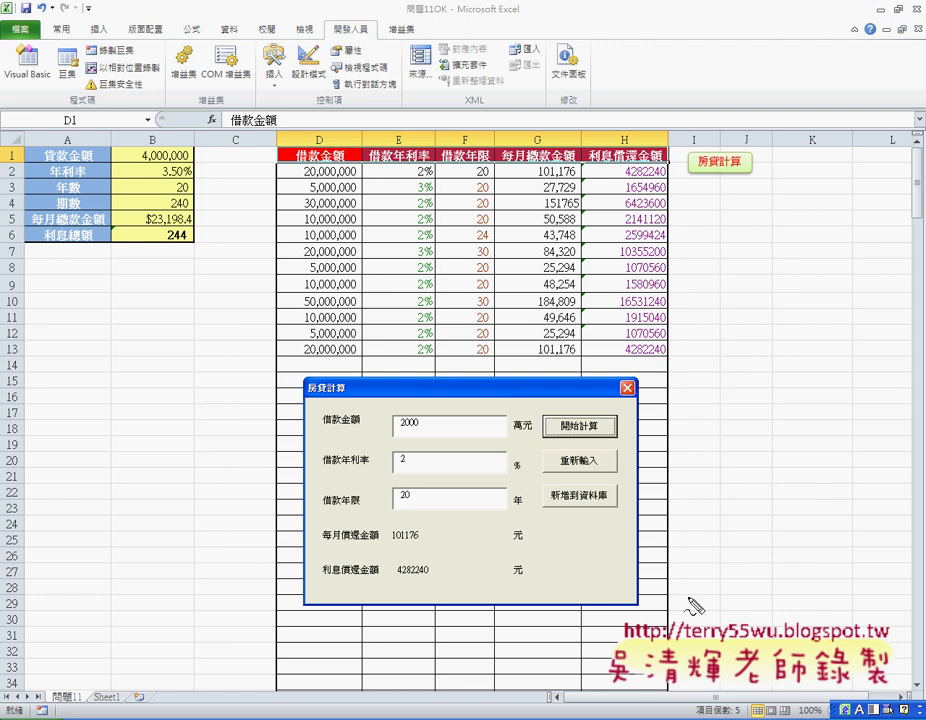
Step: Close the loan calculator form and jump to the last filled loan amount cell
left_click_drag(424, 524, 436, 582)
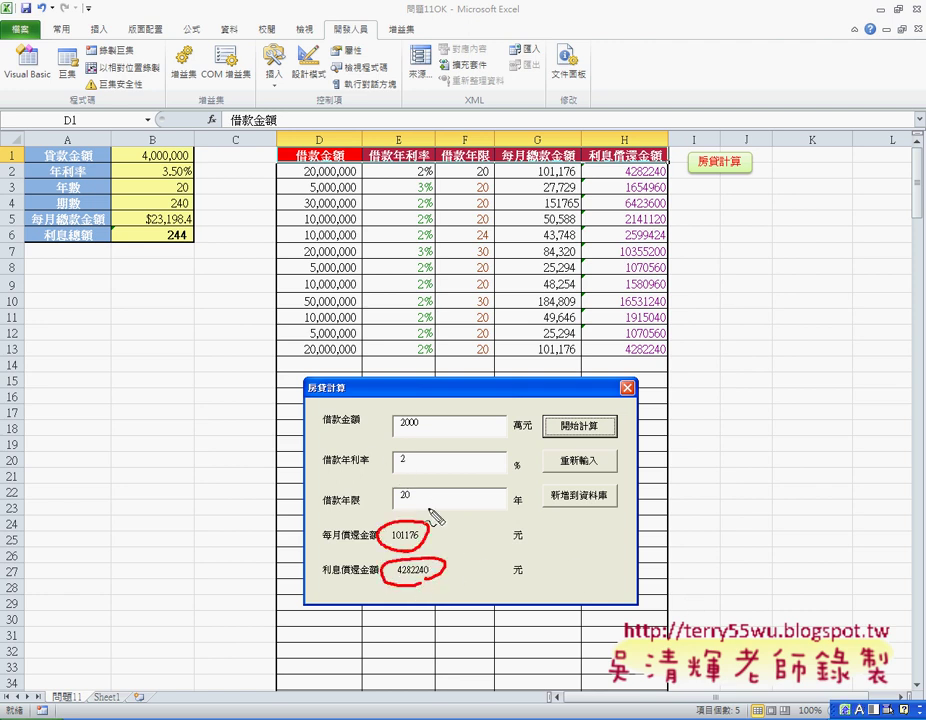
left_click_drag(432, 408, 449, 447)
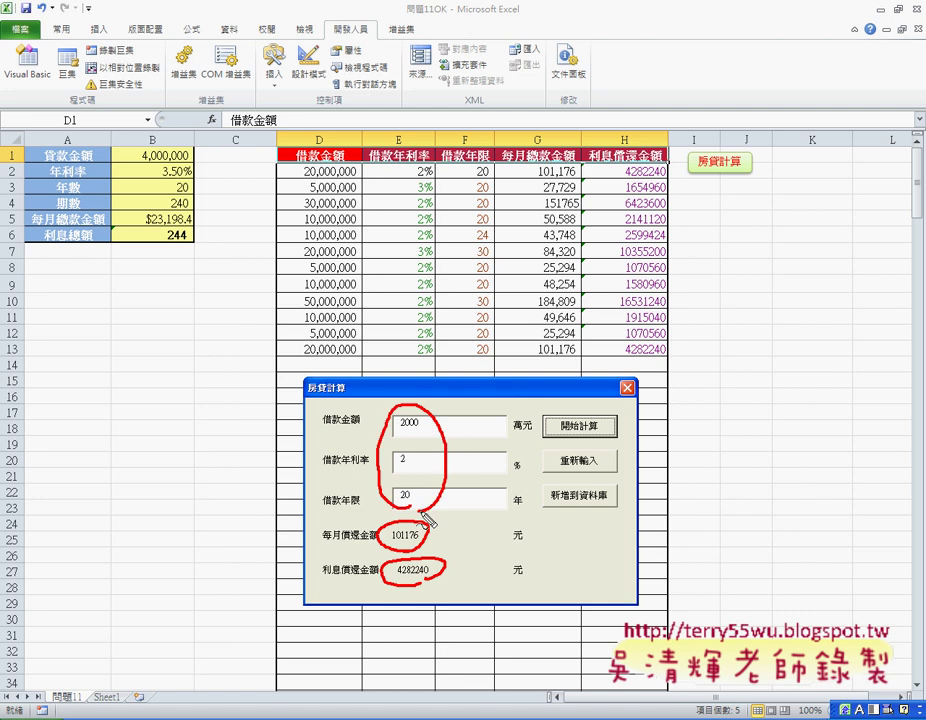
mouse_move(388, 413)
left_mouse_down()
mouse_move(238, 370)
mouse_move(273, 365)
left_mouse_up()
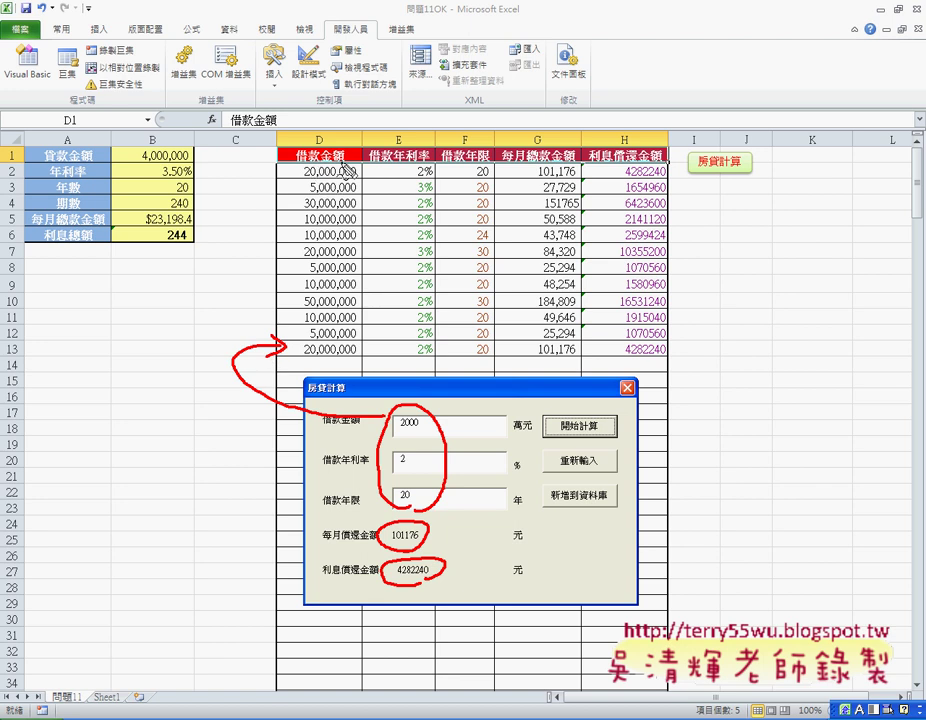
left_click_drag(345, 148, 340, 170)
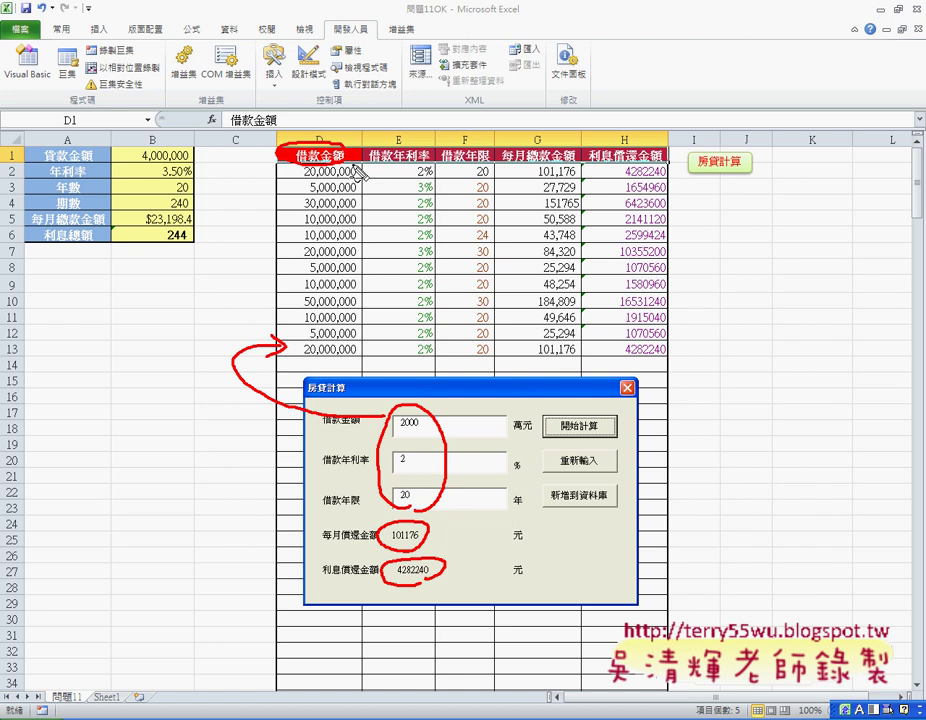
key("Escape")
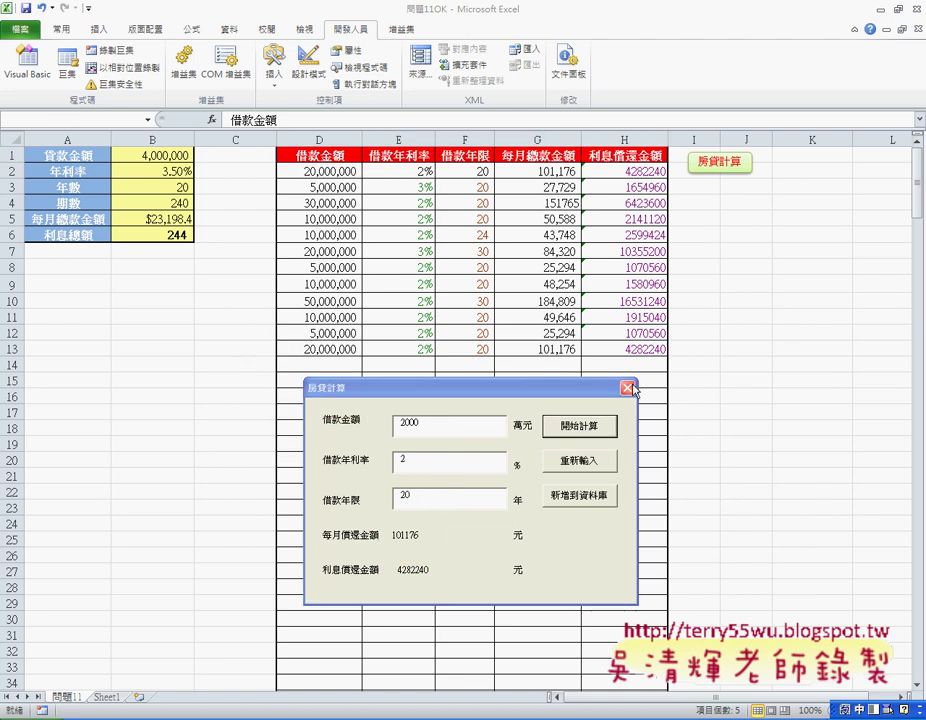
left_click(628, 388)
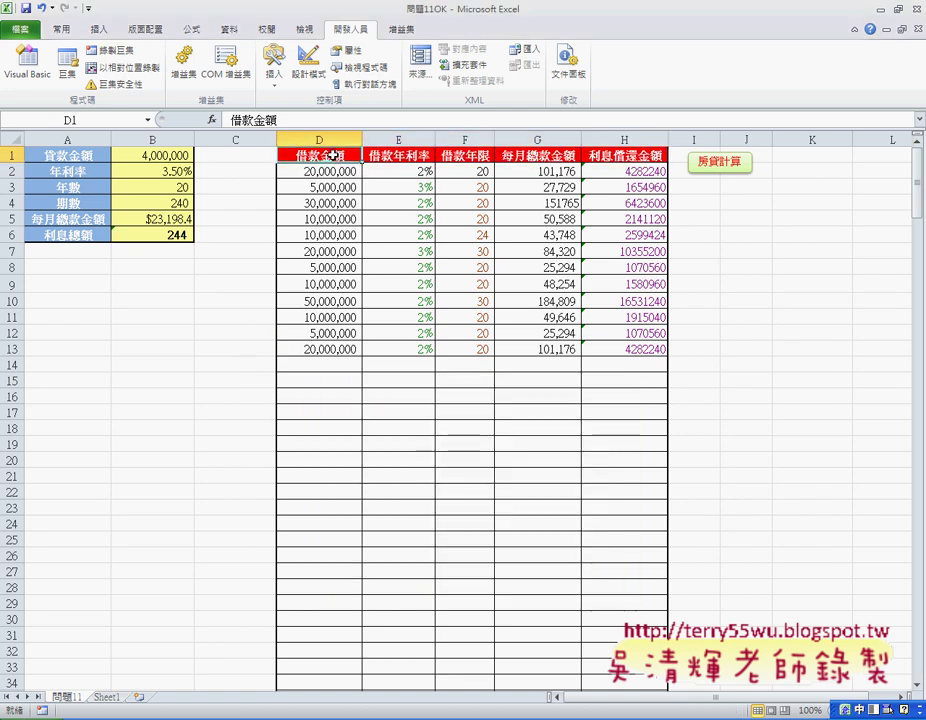
key("ctrl+Down")
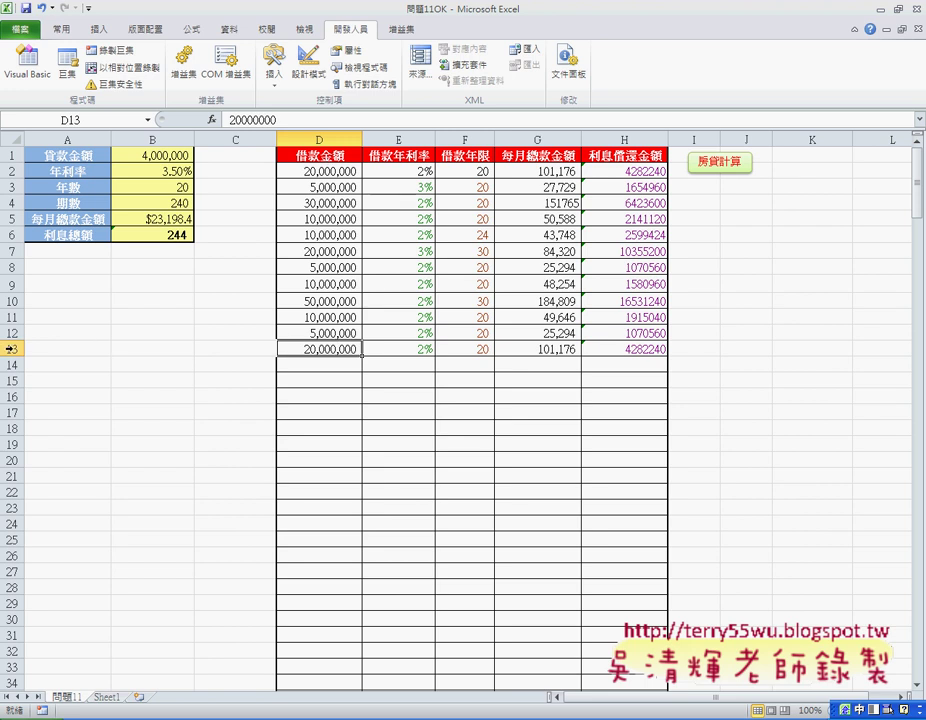
Step: Clear the loan records in D2:H13, keeping the headers, and return to D1
left_click(336, 367)
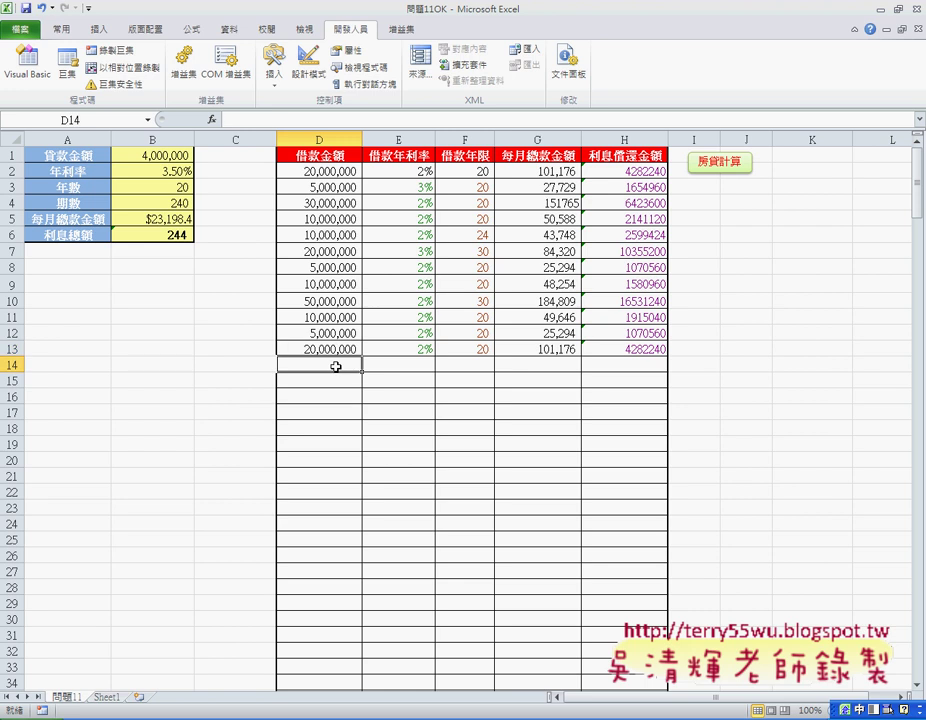
left_click_drag(336, 367, 616, 362)
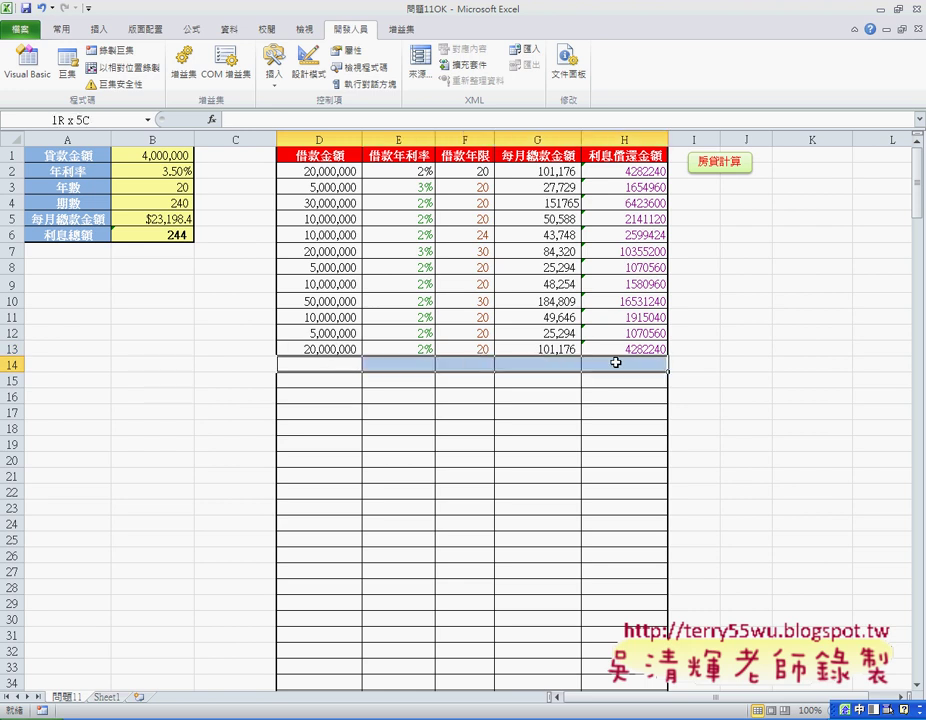
left_click_drag(358, 381, 592, 381)
mouse_move(331, 172)
left_mouse_down()
mouse_move(331, 187)
mouse_move(623, 350)
left_mouse_up()
key("Delete")
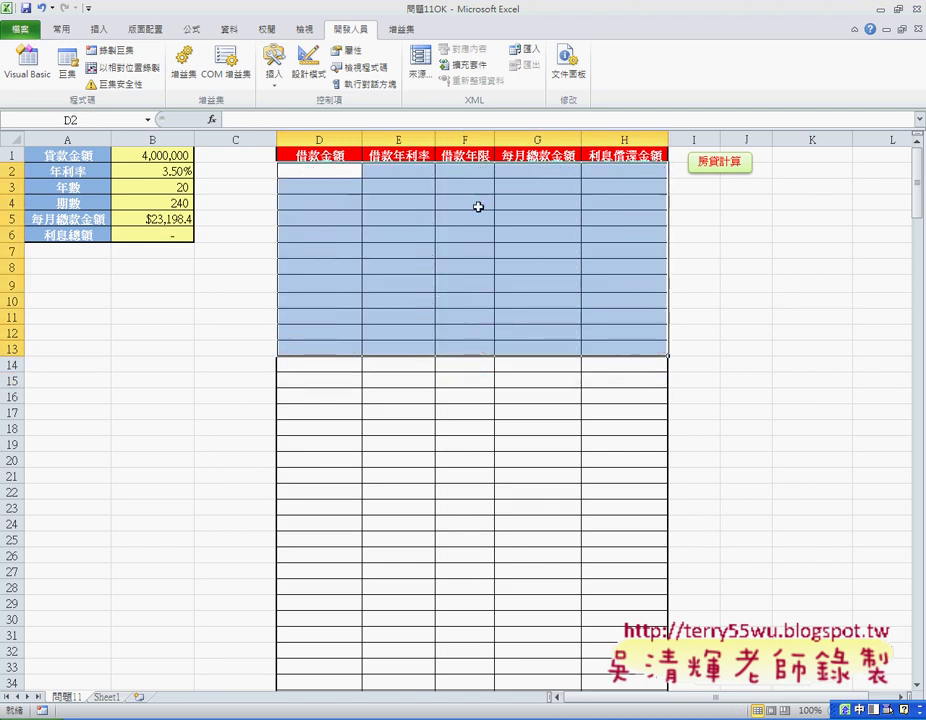
left_click(315, 152)
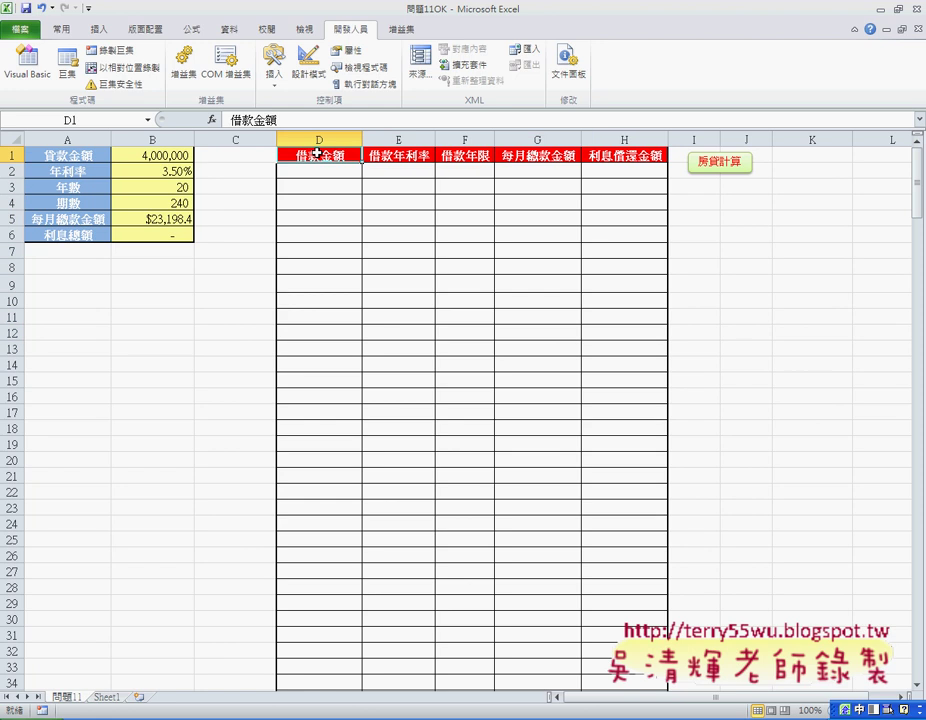
Step: Jump to row 1048576 of empty column D, back to D1, then open the VBA editor
key("ctrl+Down")
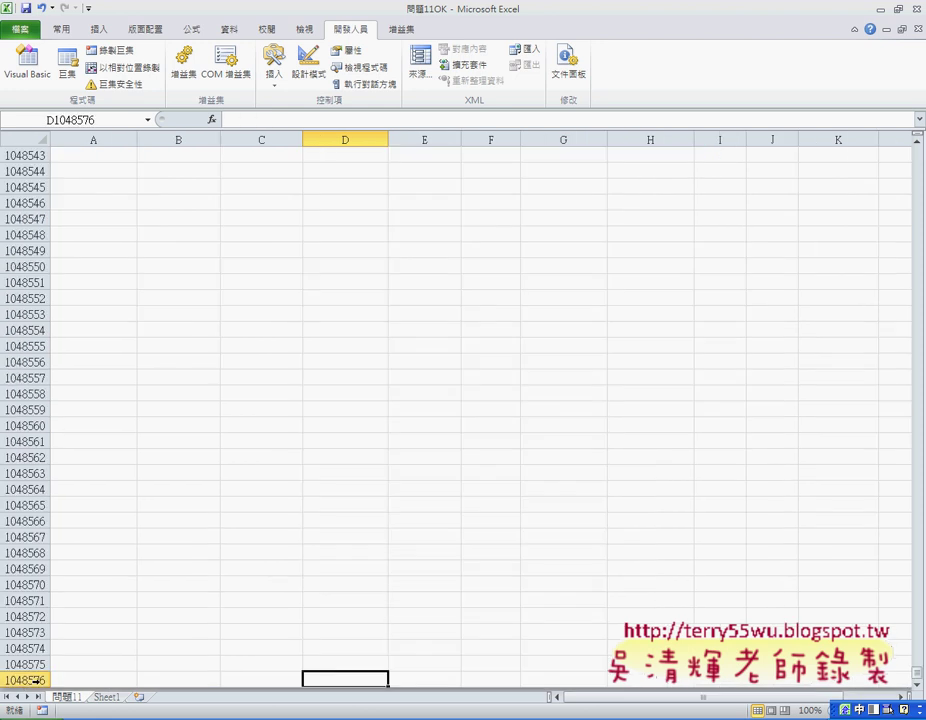
key("ctrl+Up")
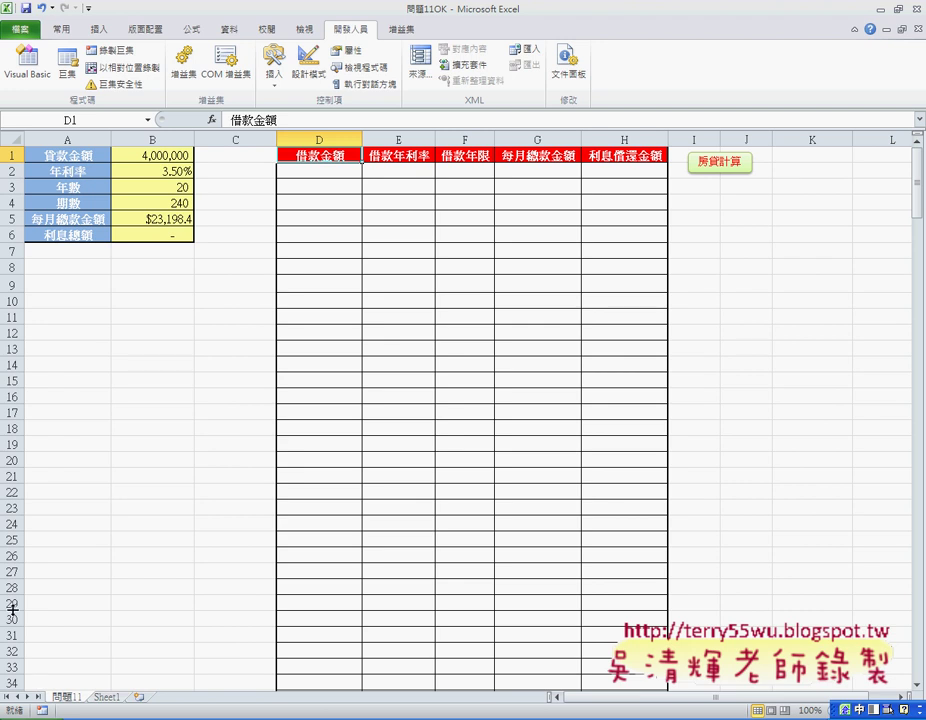
key("alt+F11")
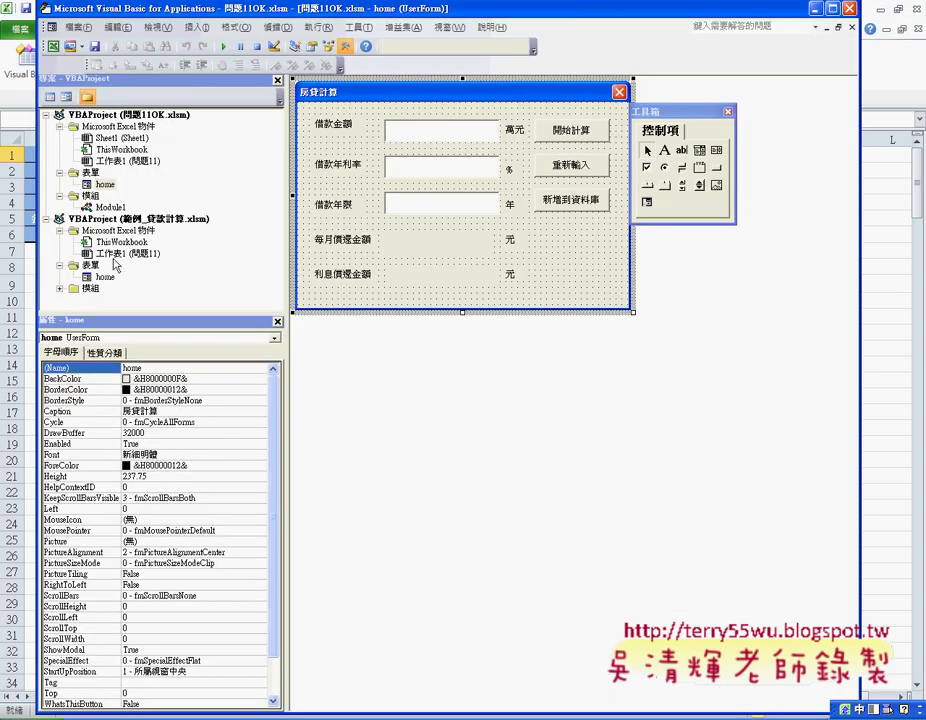
Step: Open the cal_Click code behind the calculate button and review its write-to-sheet lines
double_click(568, 131)
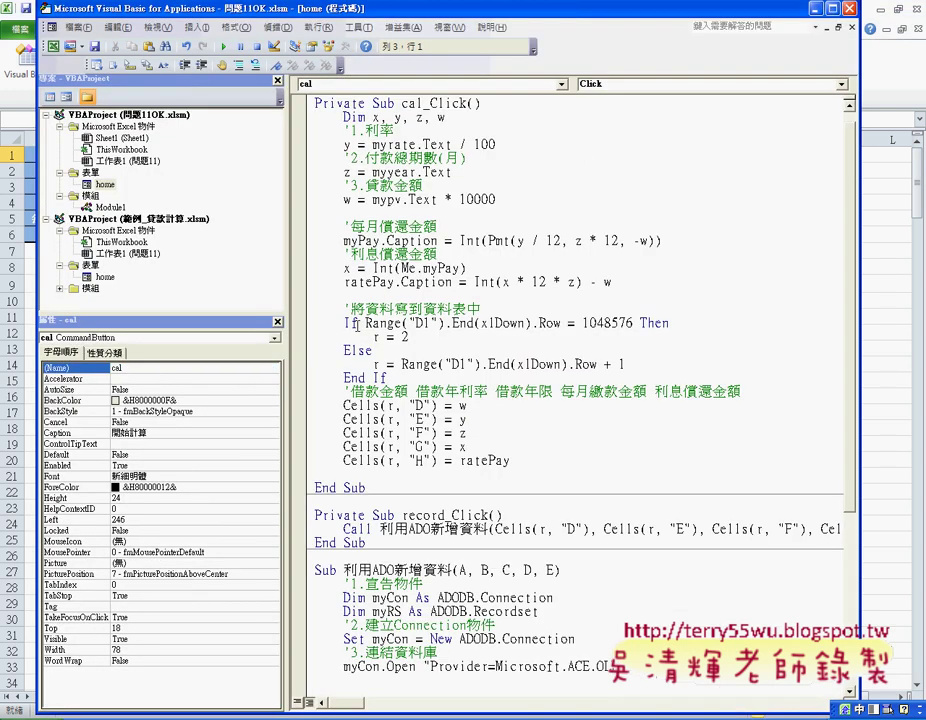
left_click_drag(344, 309, 489, 309)
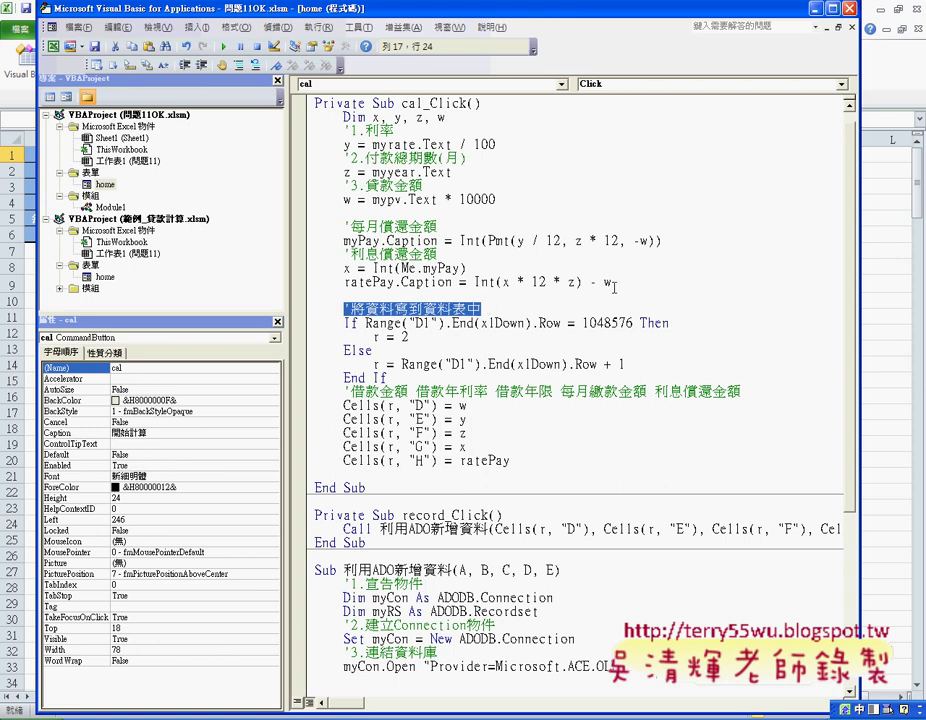
double_click(348, 268)
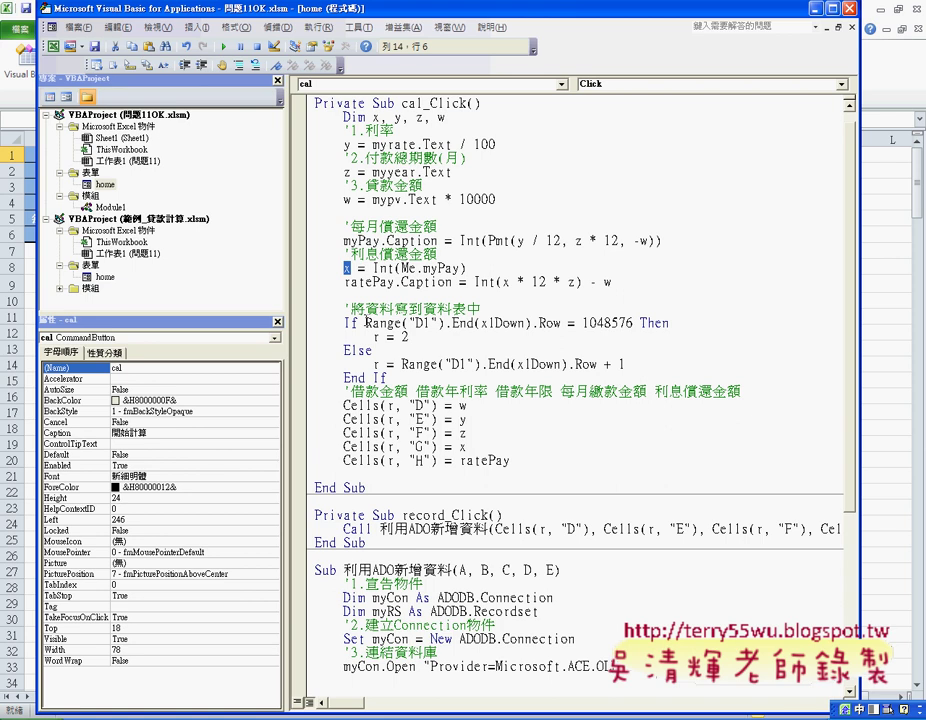
left_click_drag(366, 323, 556, 323)
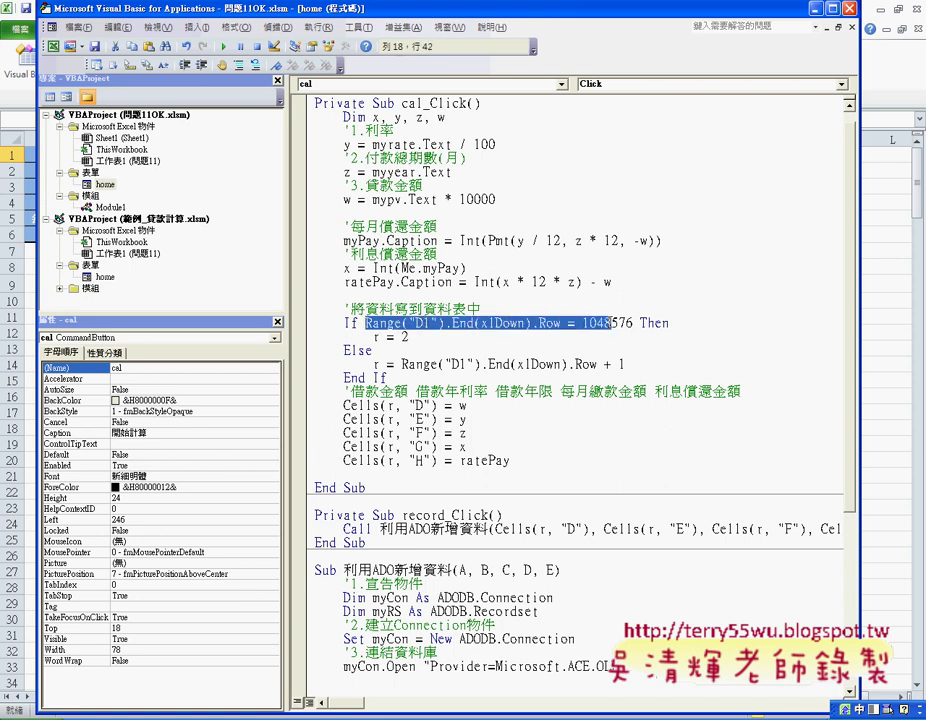
left_click_drag(373, 337, 409, 337)
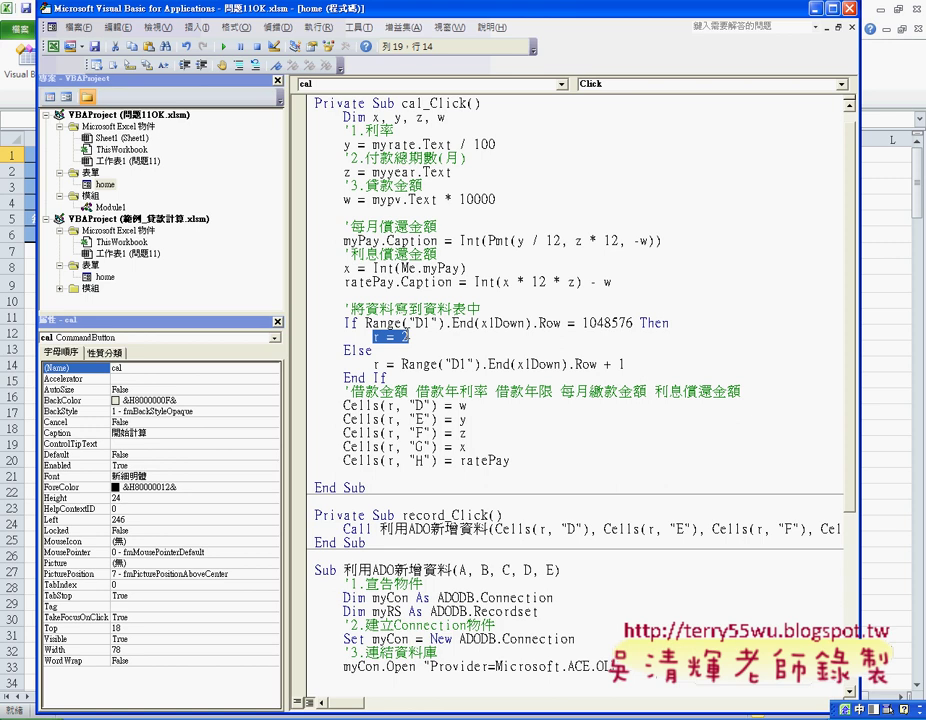
Step: Select the If condition's text after Range("D1"): .End(xlDown).Row = 1048576 Then
left_click_drag(366, 323, 441, 323)
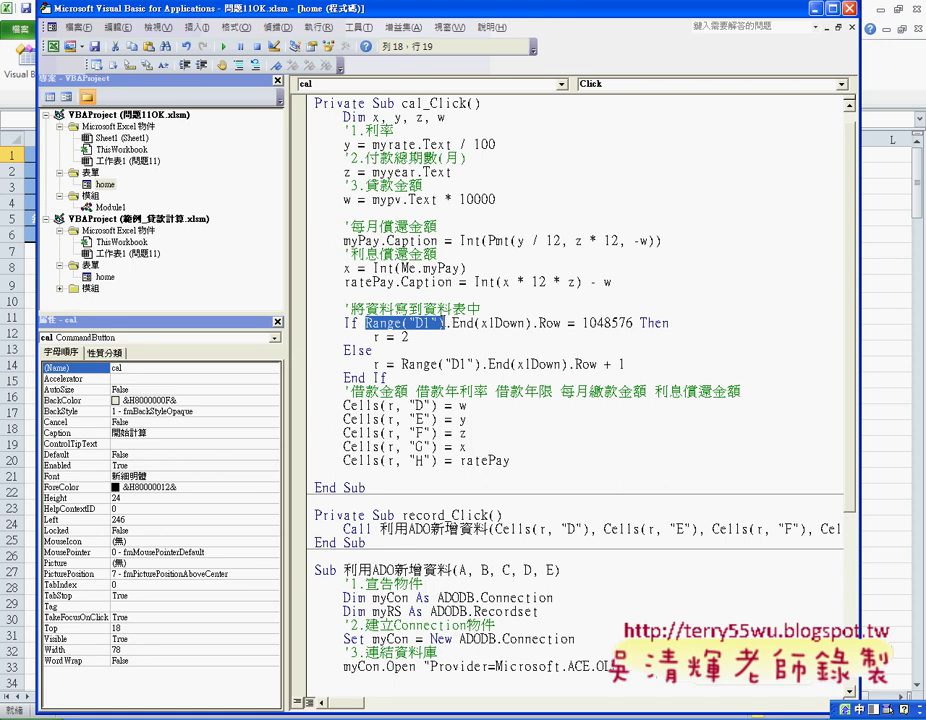
left_click_drag(443, 323, 451, 323)
left_click_drag(447, 323, 684, 325)
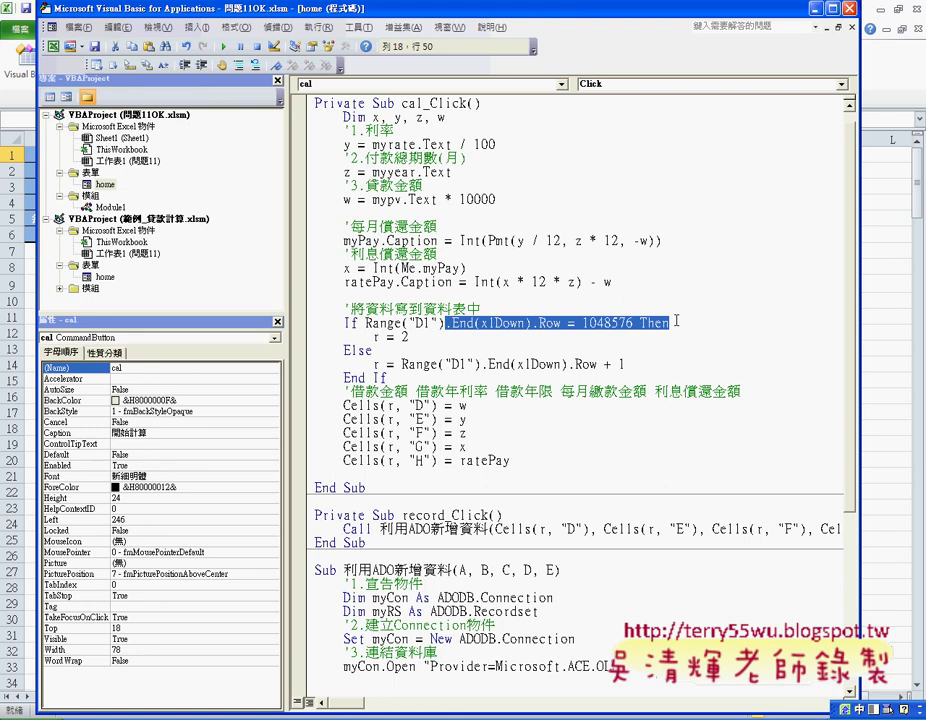
Step: Retype the condition as Range("D1").End(xlDown).Row, using IntelliSense for End, xlDown and Row
type(".")
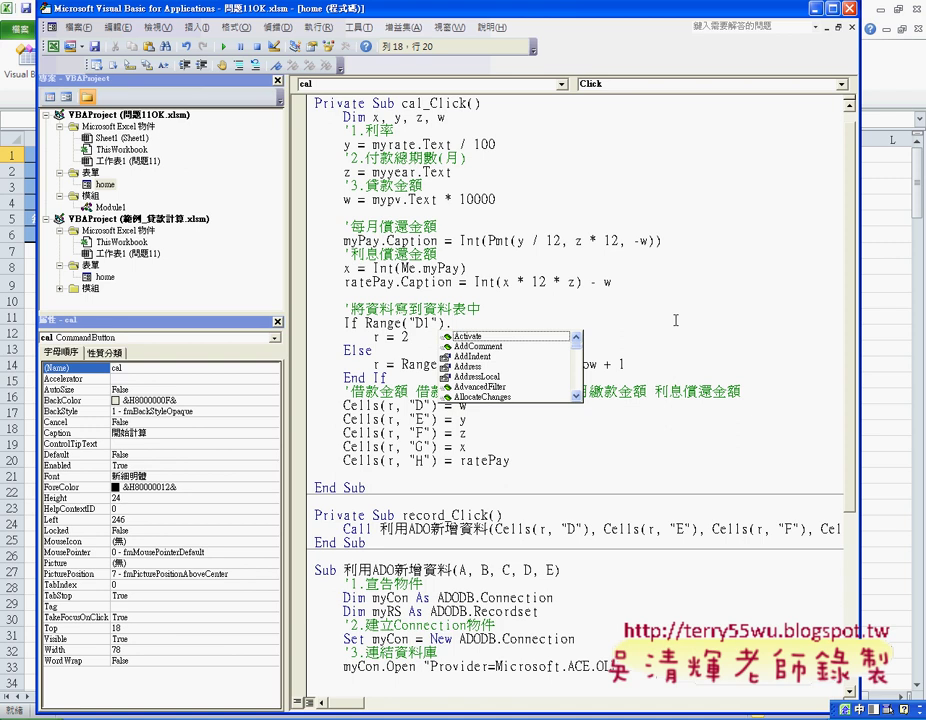
type("E")
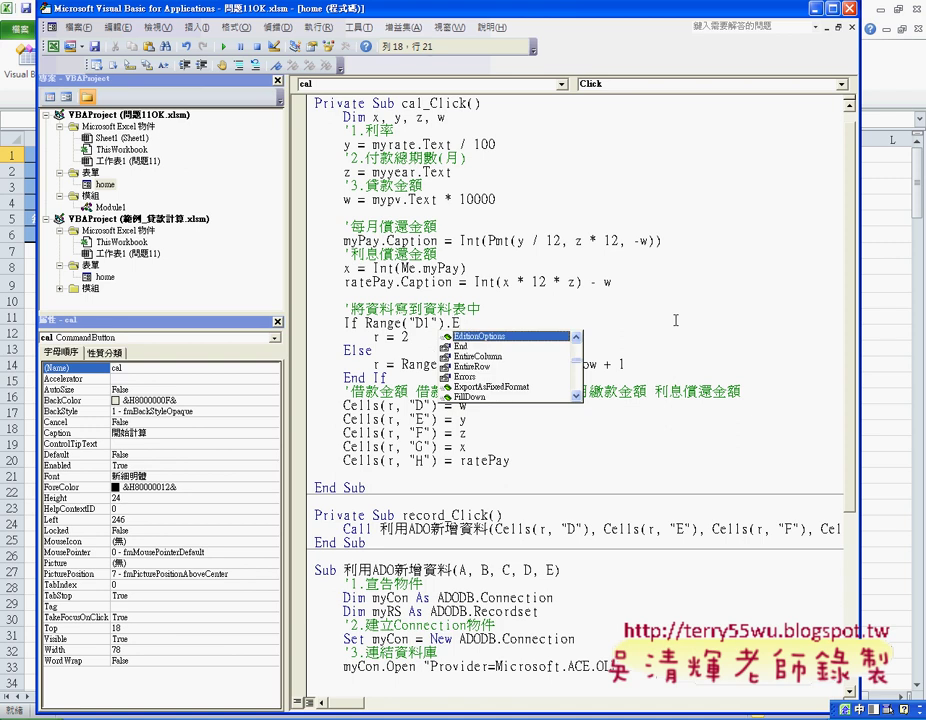
key("Down")
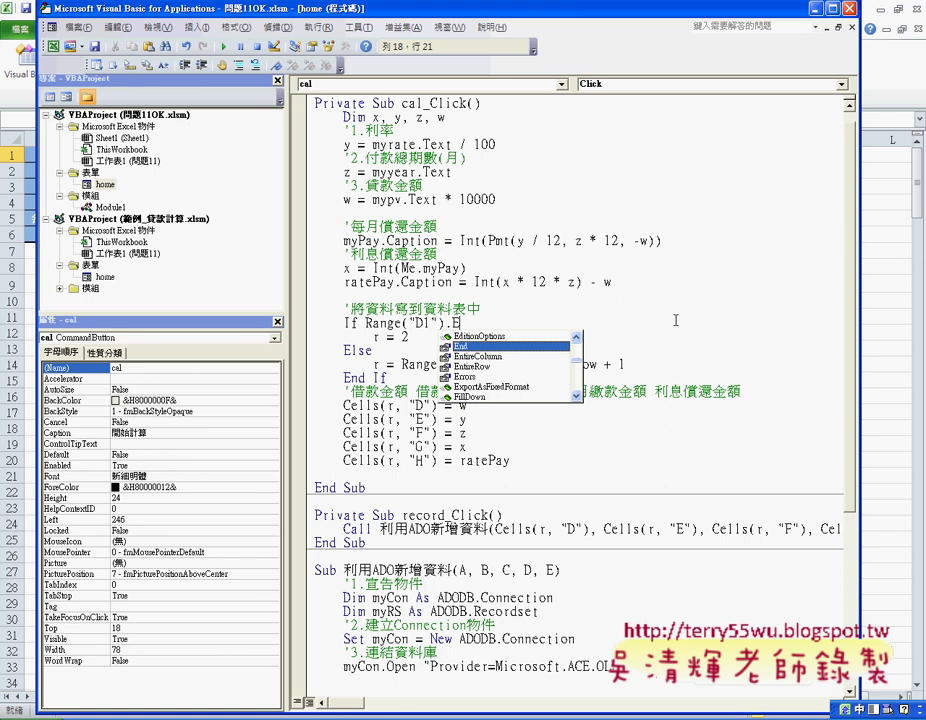
key("Tab")
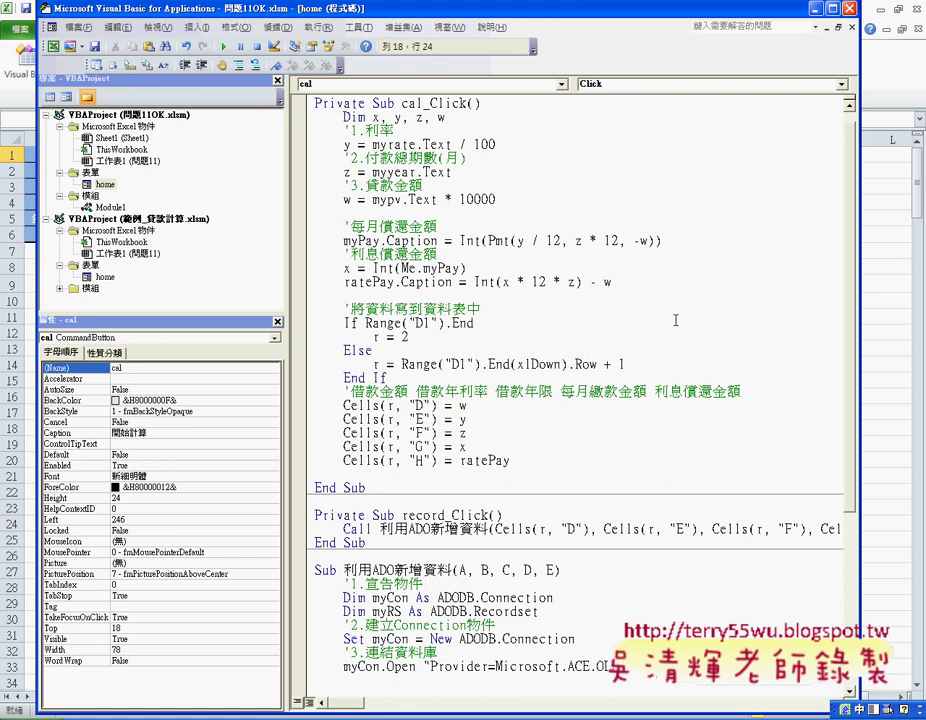
type("(")
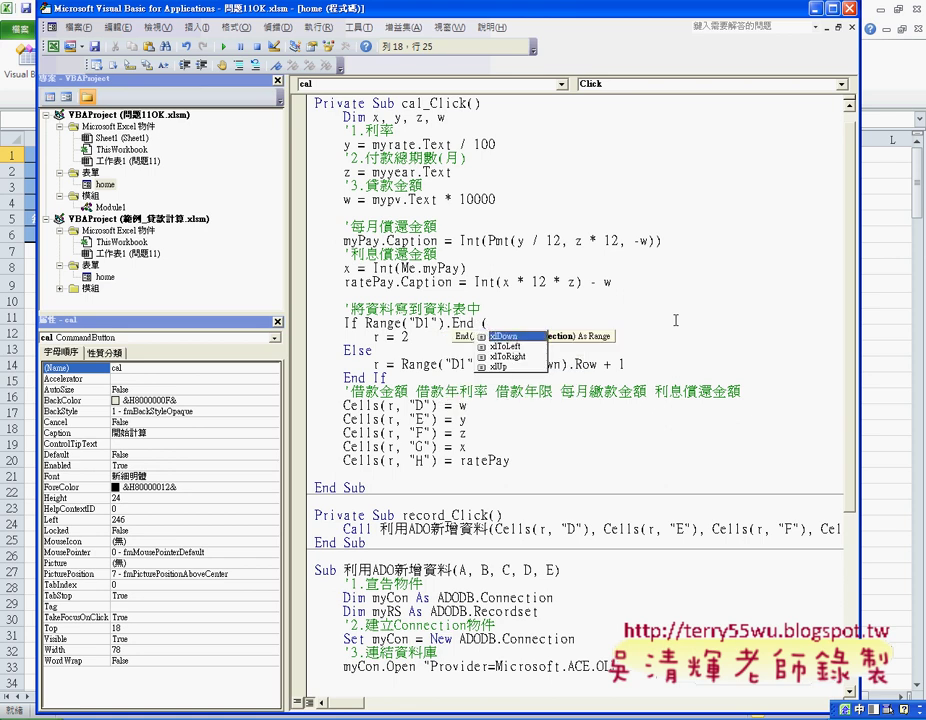
key("Down")
key("Down")
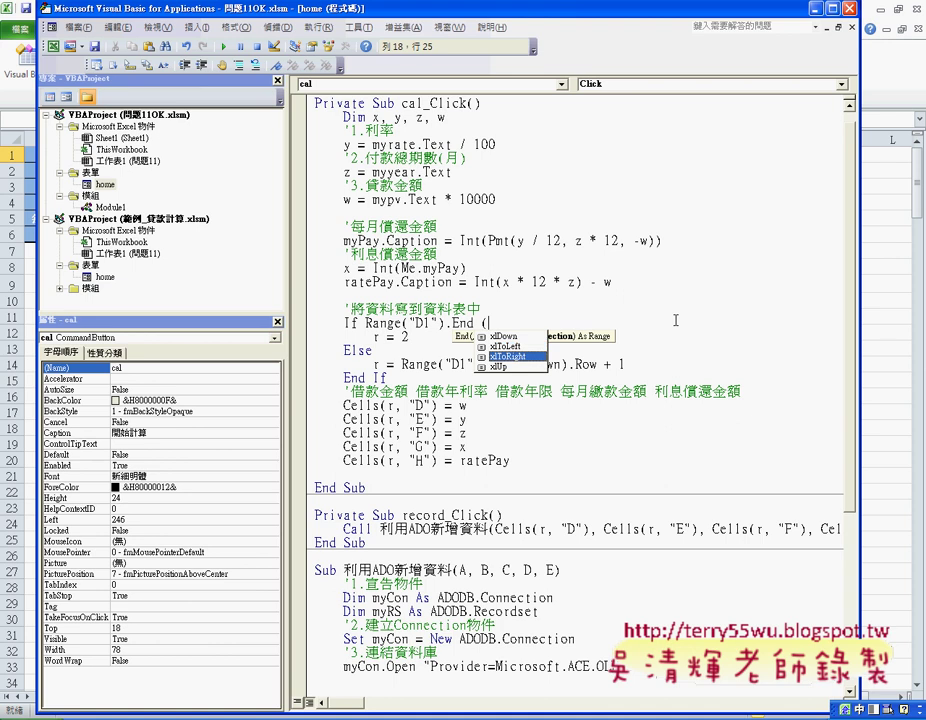
key("Up")
key("Up")
key("Tab")
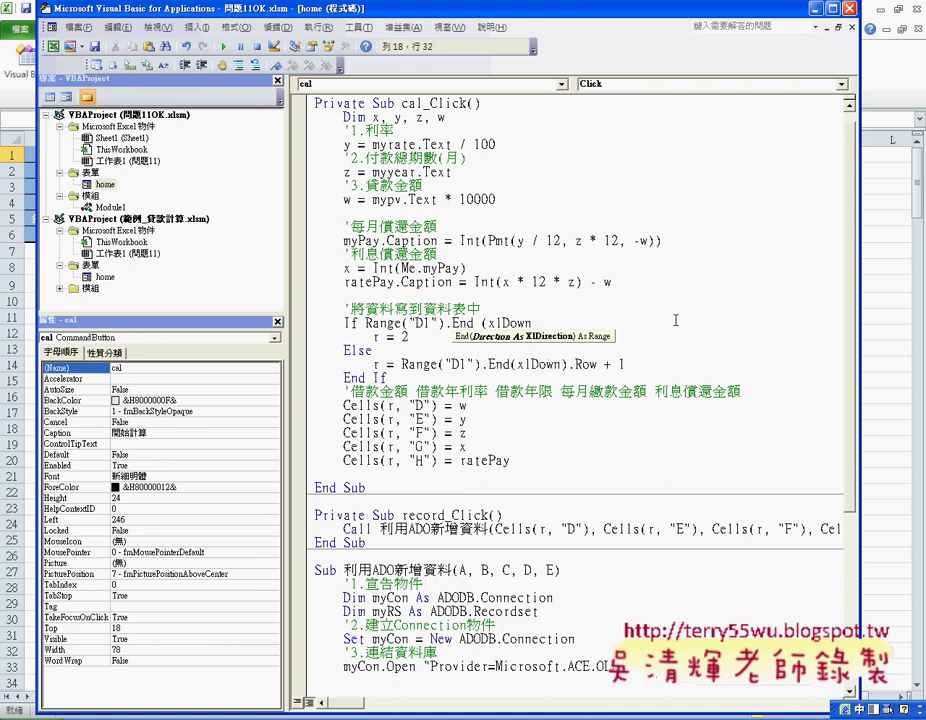
type(")")
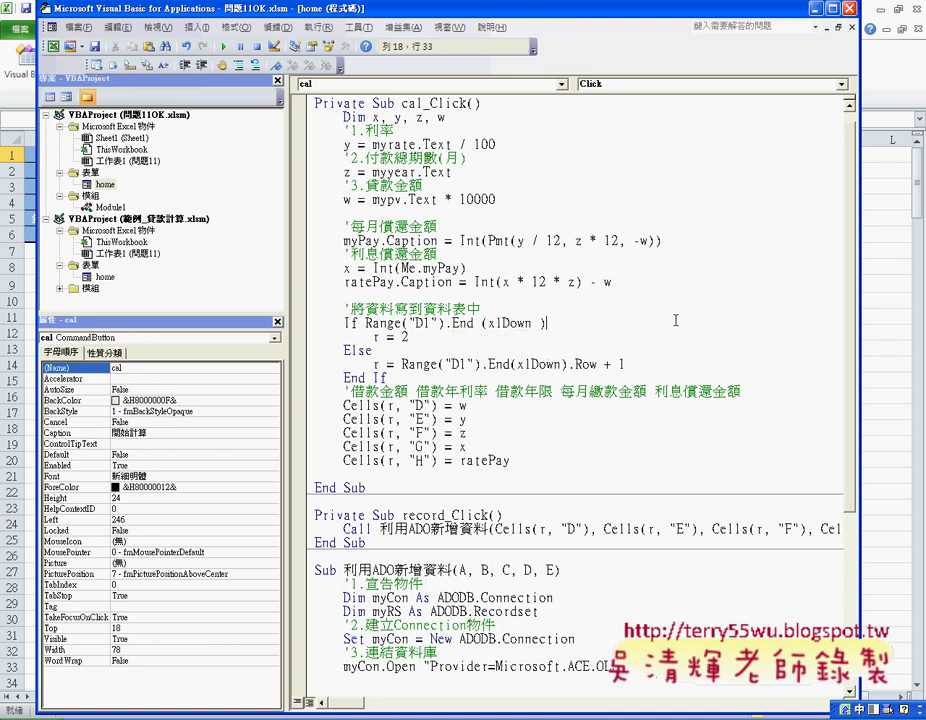
type(".")
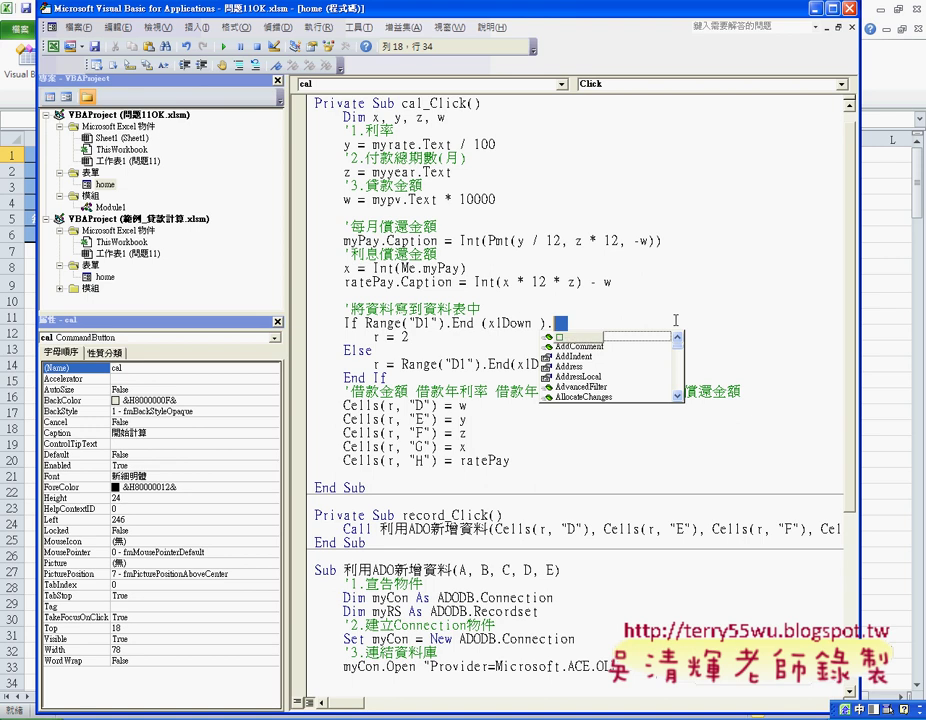
type("ro")
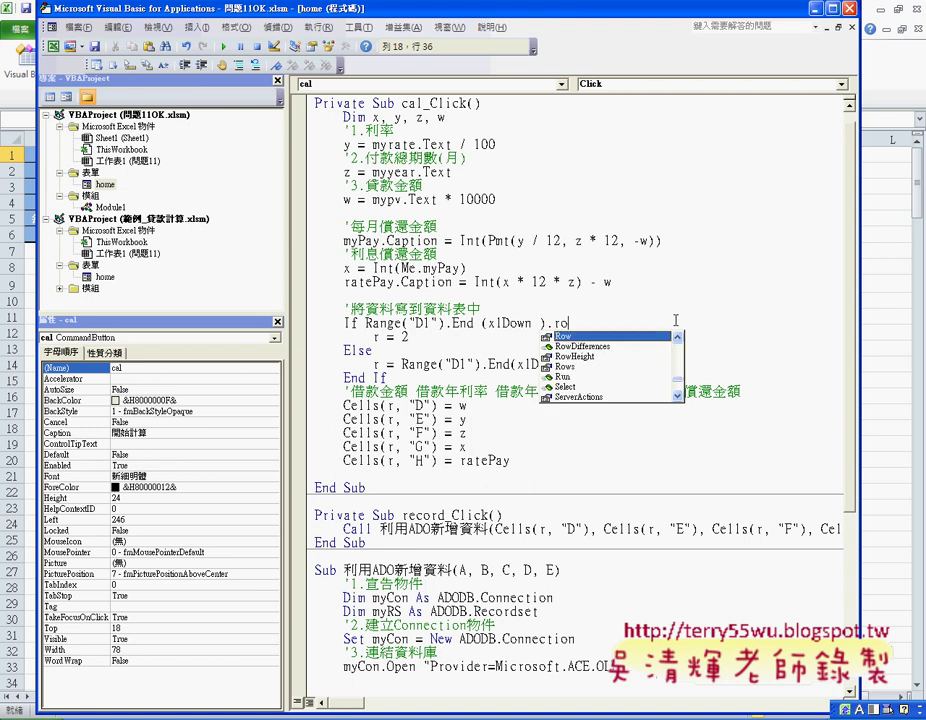
key("space")
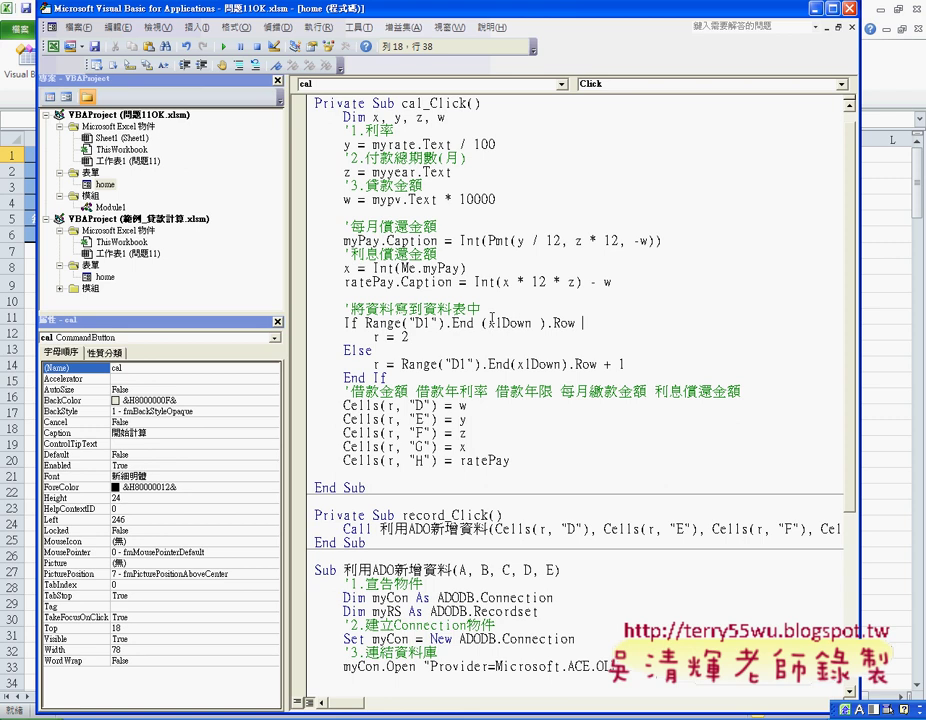
Step: Add Then and '= 1048576' after .Row, then highlight the 1048576 value
type("th")
type("en")
key("Down")
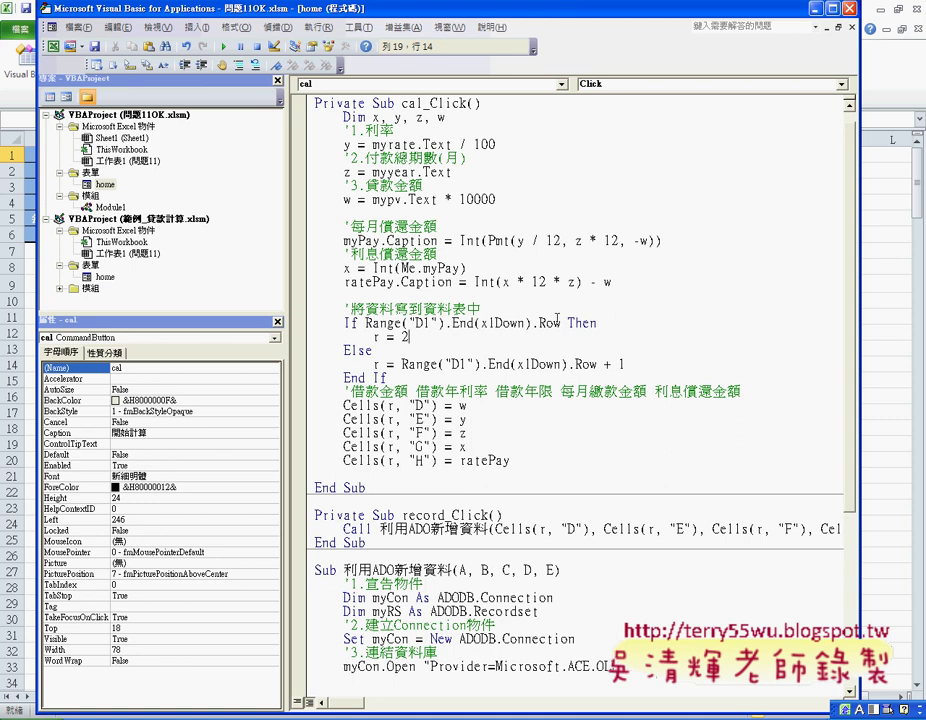
left_click(566, 322)
type("= 104")
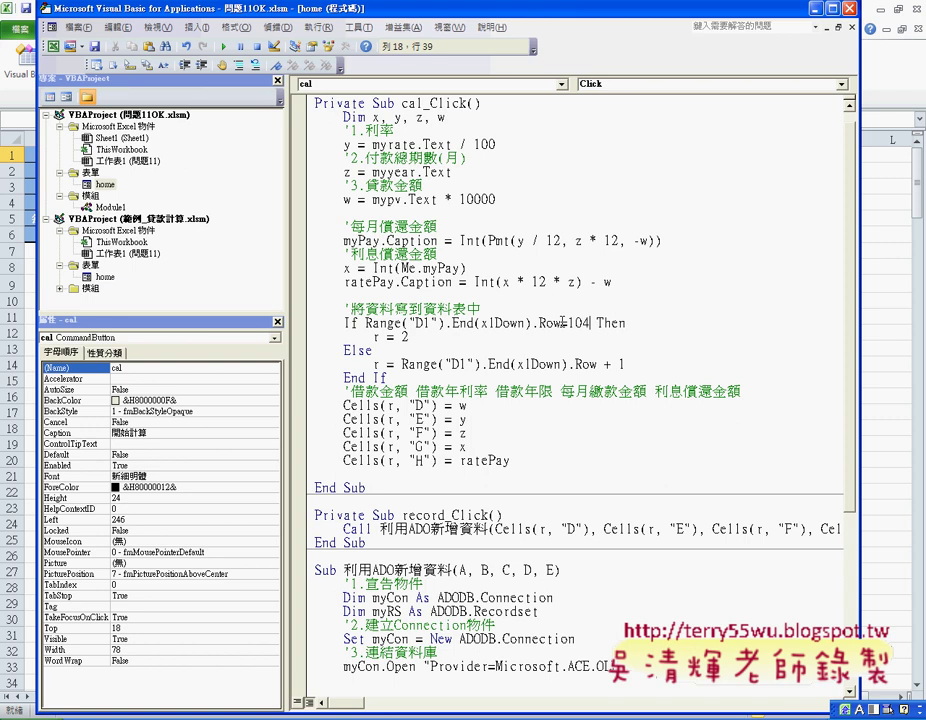
type("8576")
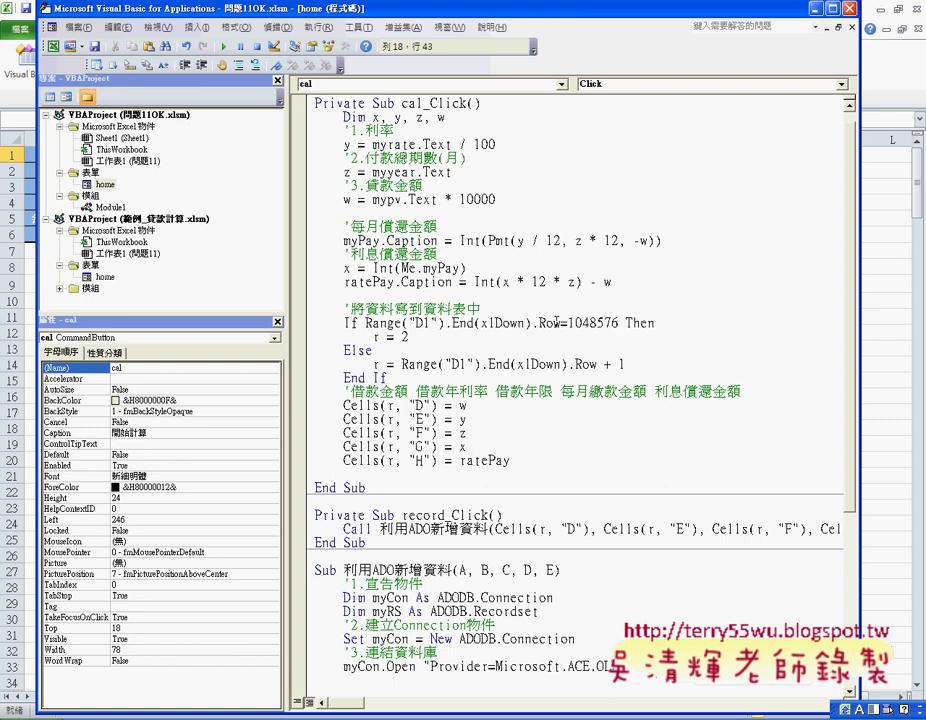
key("Down")
key("Up")
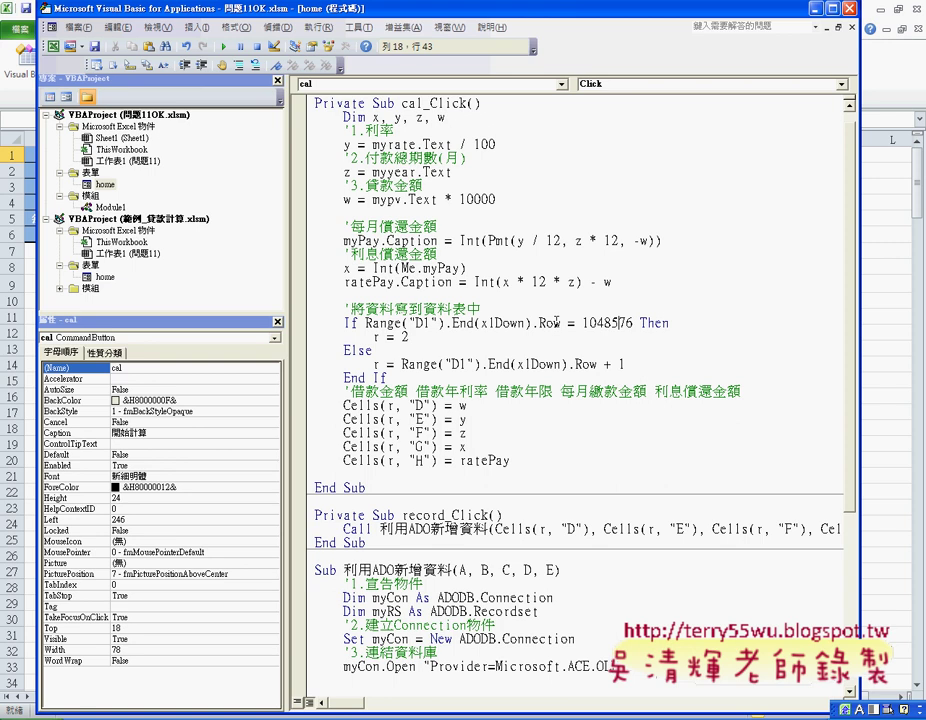
left_click_drag(583, 322, 632, 322)
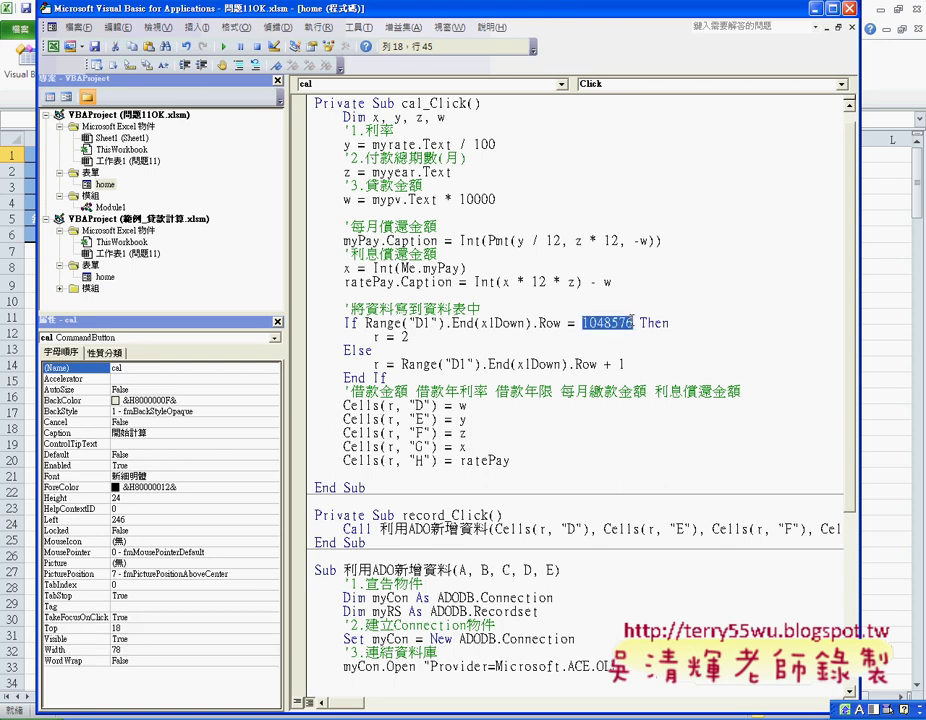